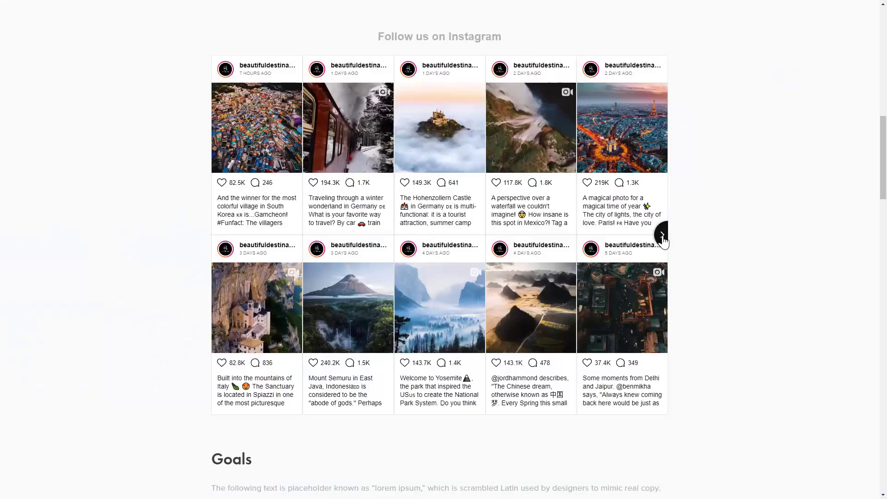
Advance the homepage Instagram slider three times to show more beautifuldestinations posts
click(663, 236)
click(663, 236)
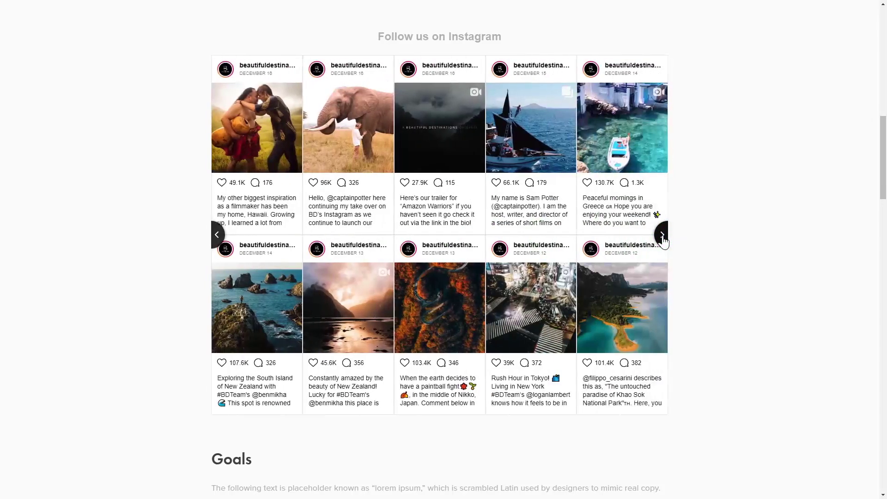
click(663, 236)
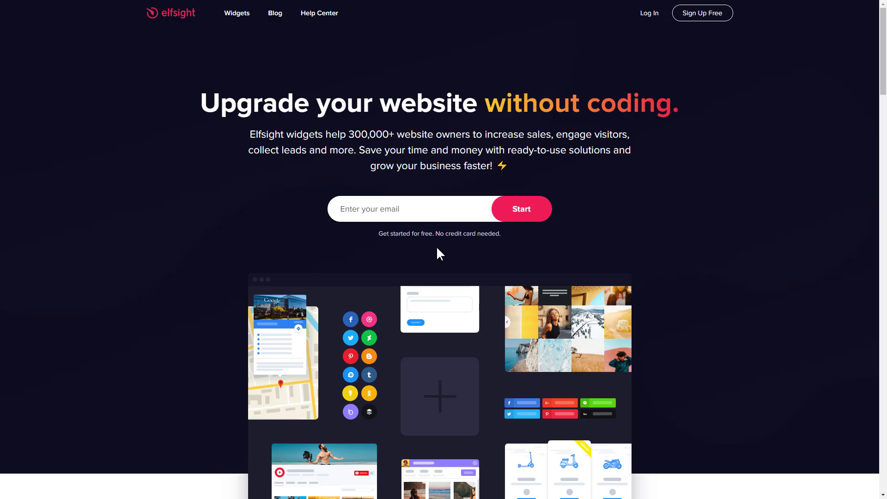
mouse_move(236, 13)
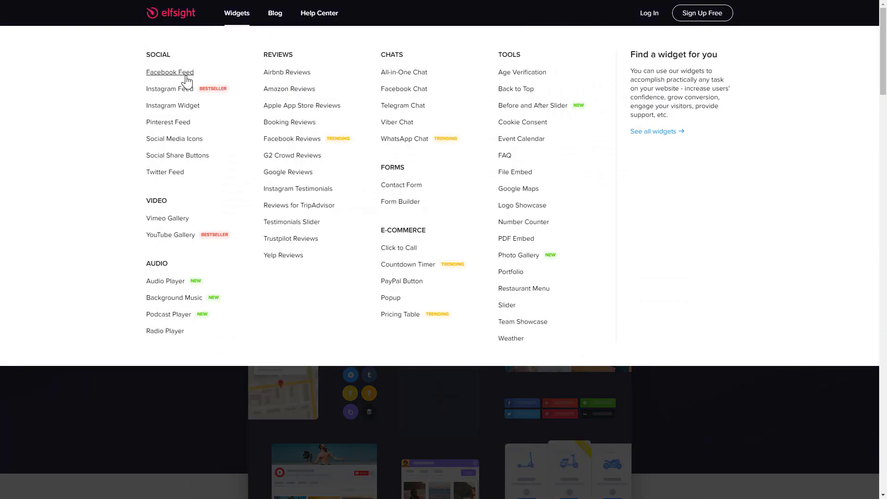
Go to the Instagram Feed widget page and start creating a new widget
click(170, 88)
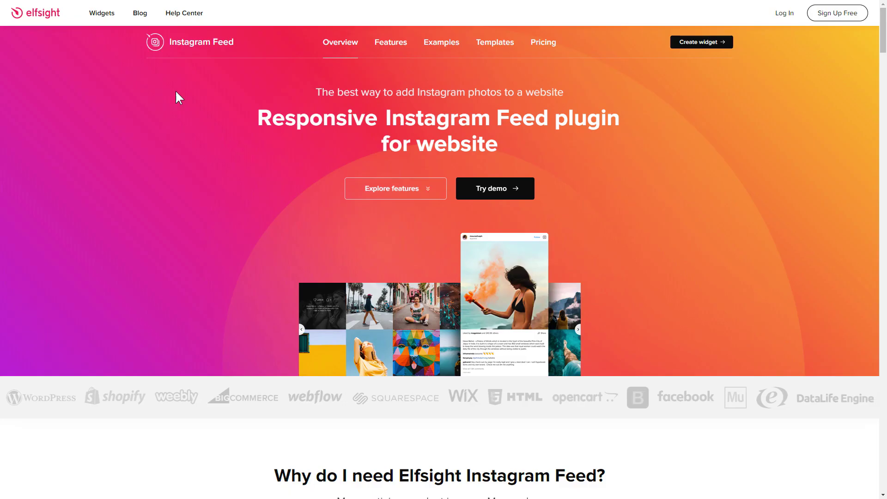
click(701, 50)
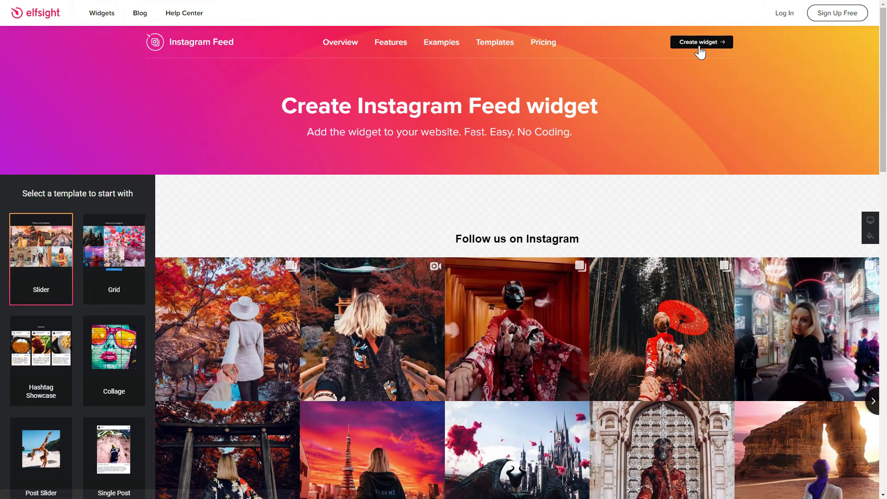
drag(884, 125, 882, 169)
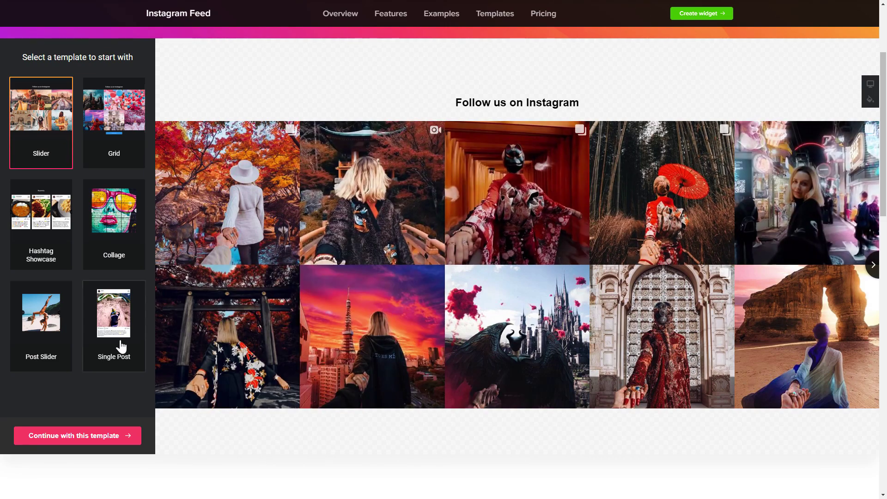
click(114, 326)
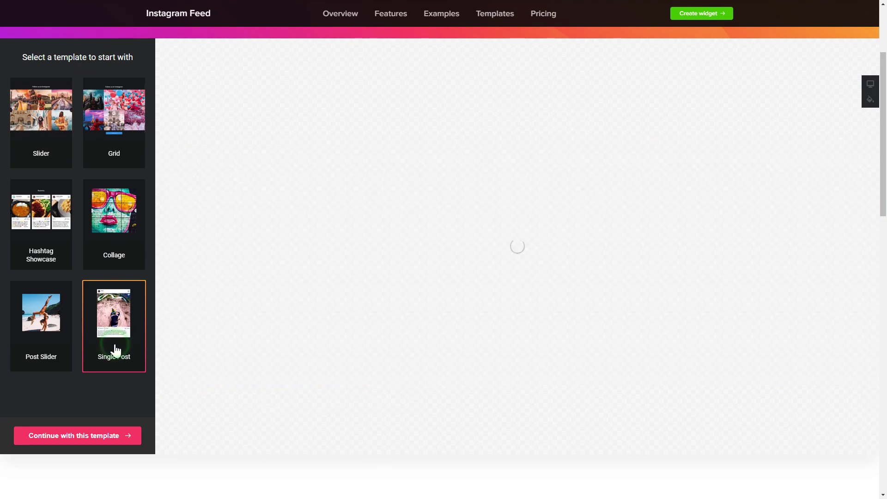
click(43, 242)
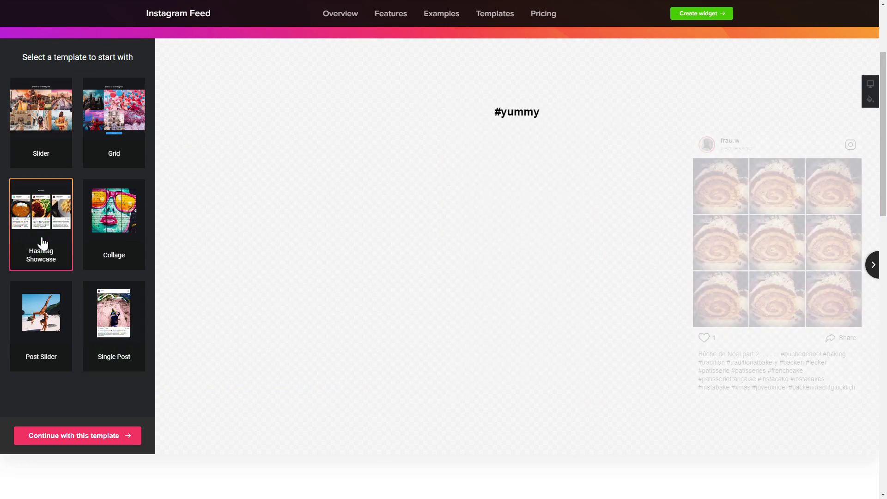
click(43, 146)
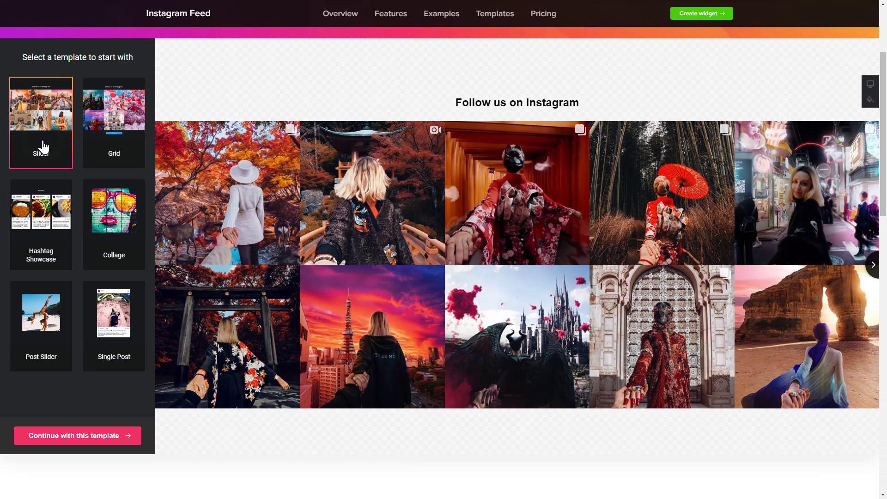
click(77, 435)
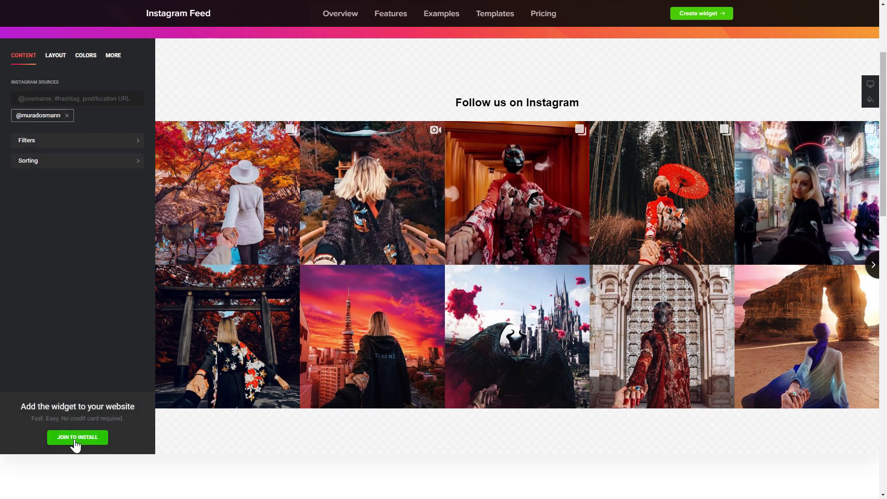
click(67, 116)
text(@beautifuldestinati)
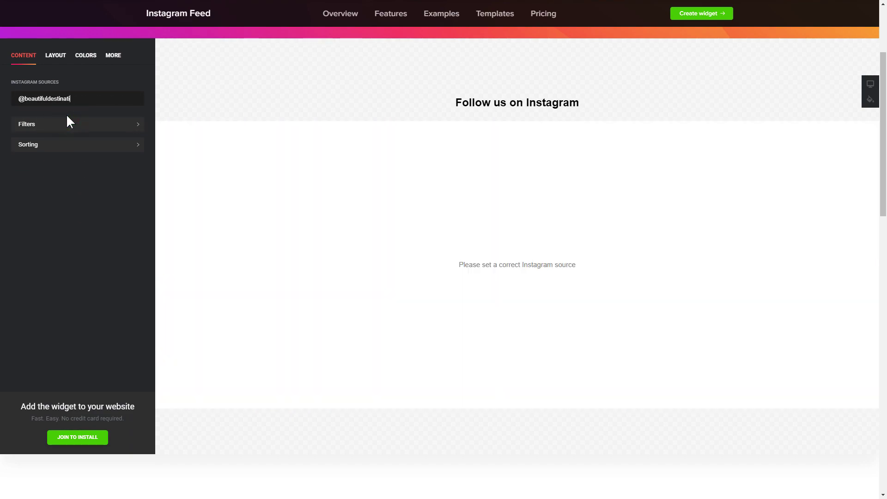
text(ons)
key(Return)
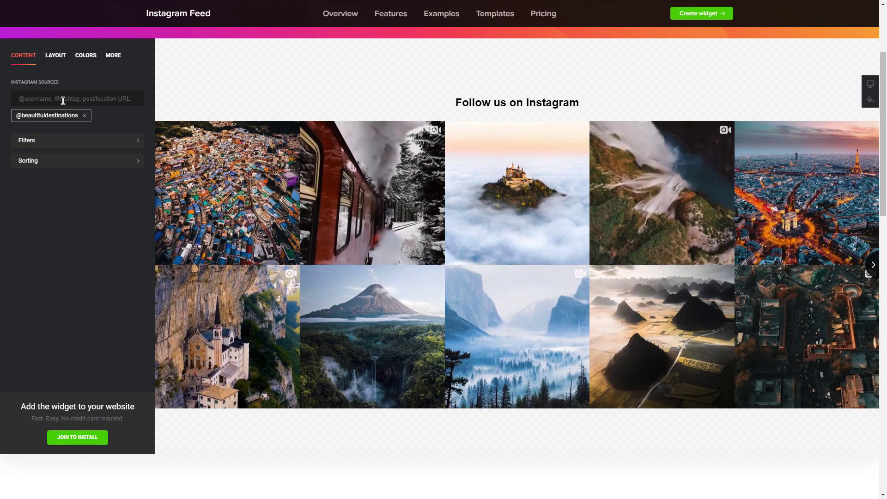
Set the Layout post template to Classic, then look over the Colors and More settings
click(56, 55)
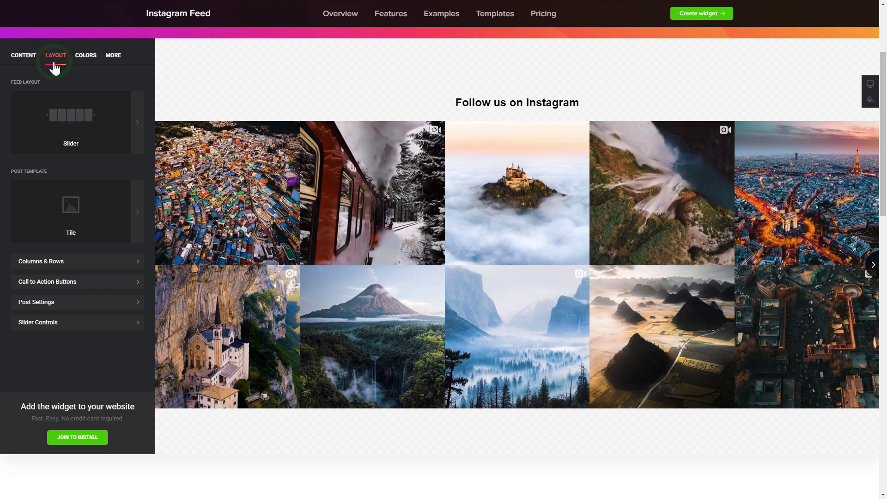
click(102, 224)
click(114, 191)
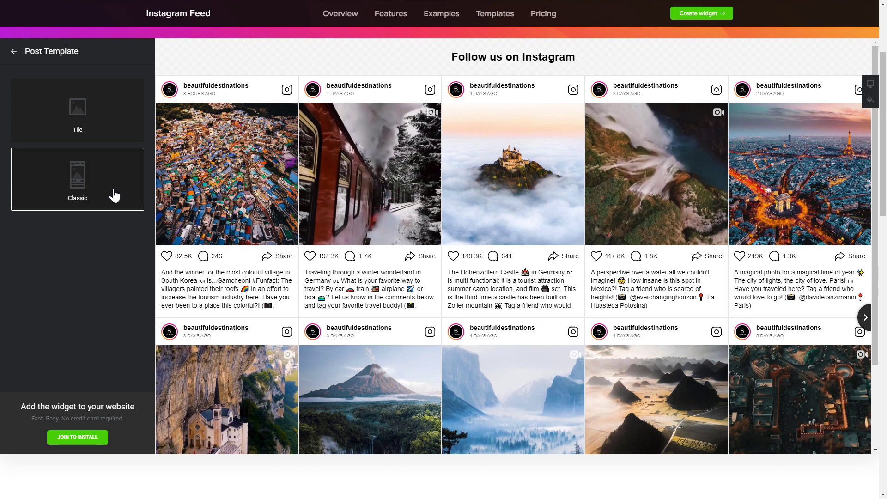
click(14, 51)
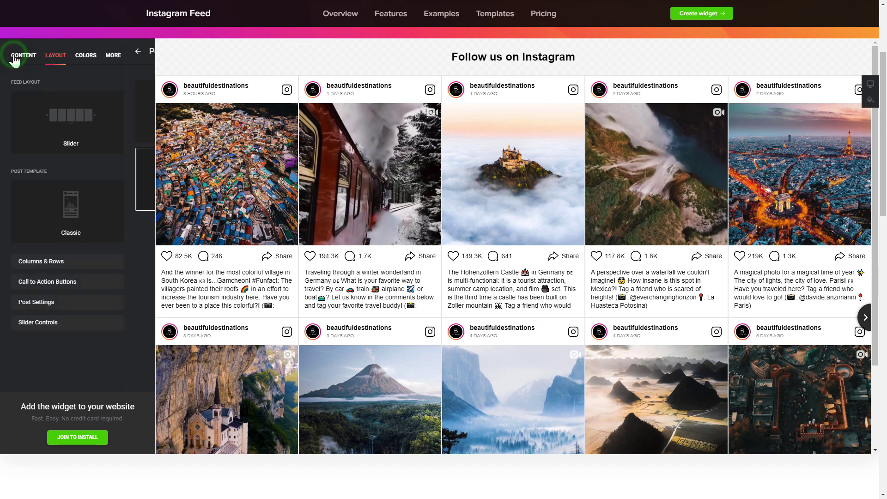
click(86, 55)
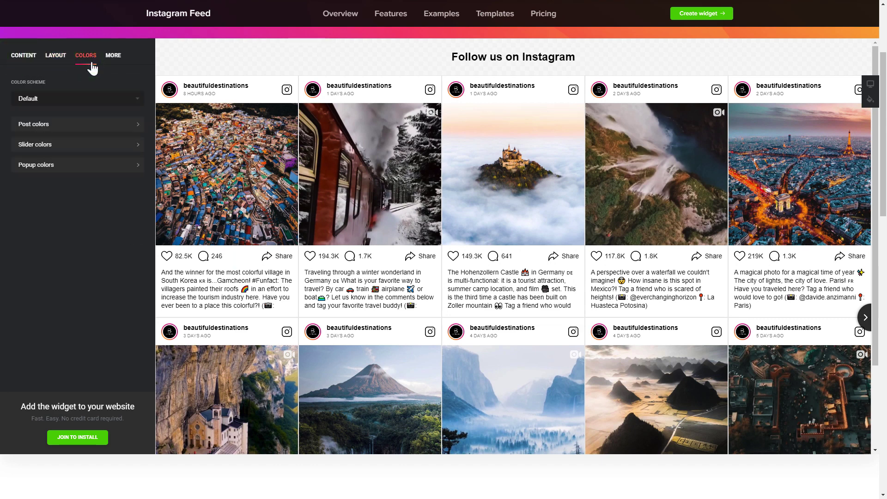
click(113, 56)
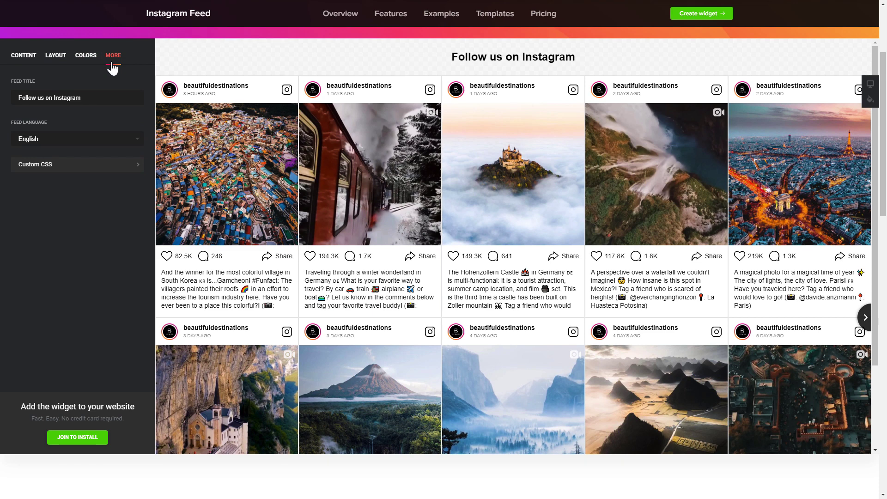
click(23, 56)
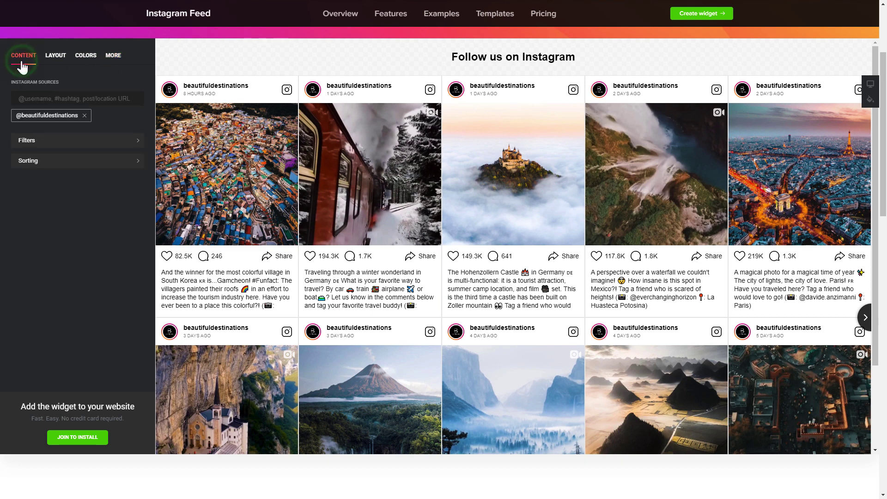
Sign up for an Elfsight account with an email and password to install the widget
click(80, 447)
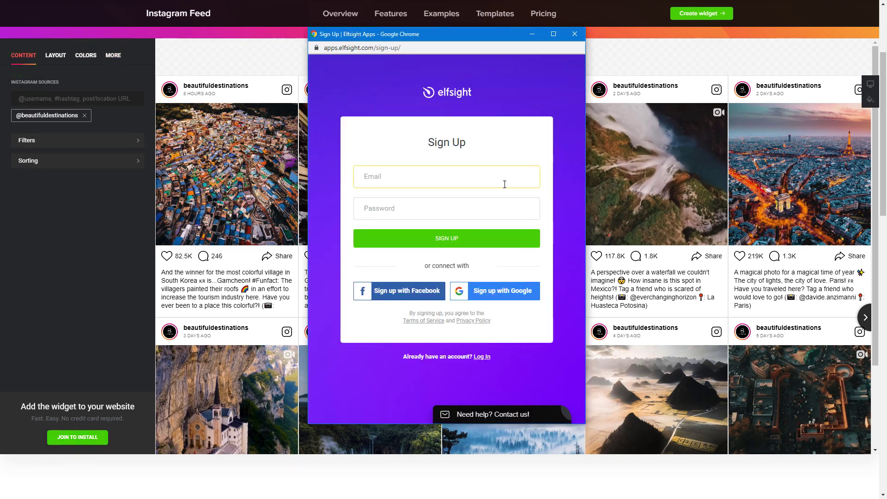
click(509, 178)
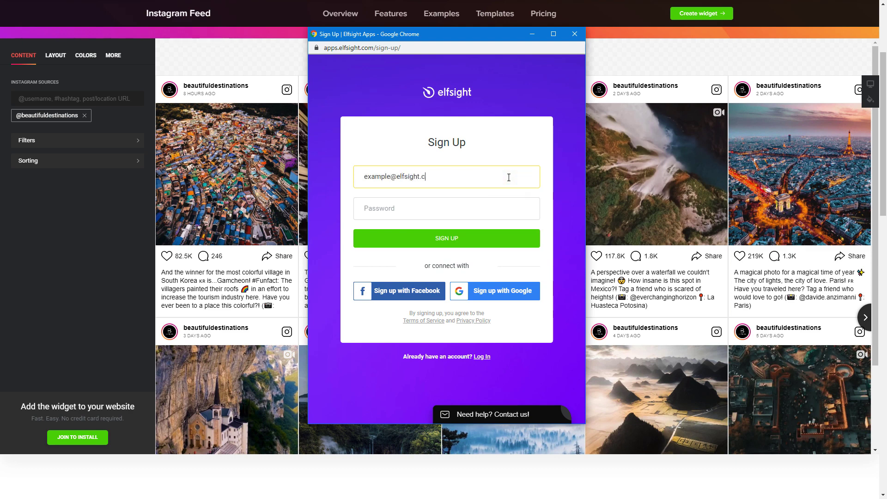
click(509, 204)
text(••)
click(446, 237)
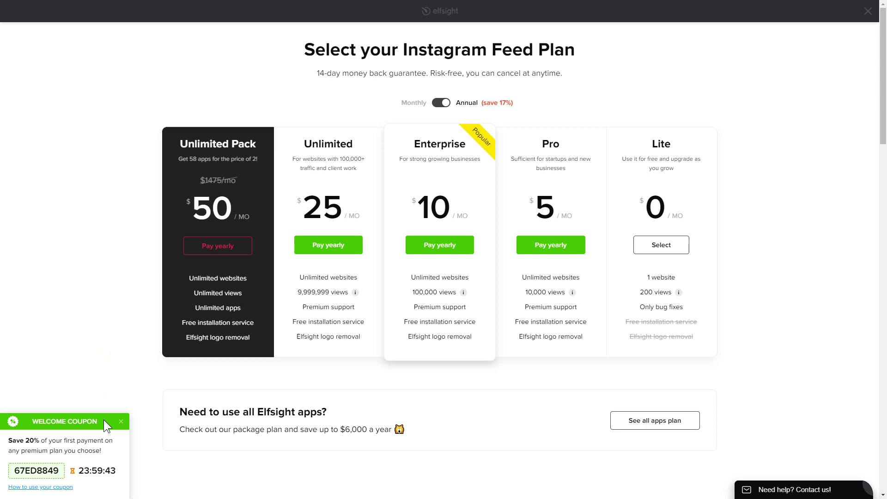
Pick the free Lite plan and copy the widget's embed code
click(662, 246)
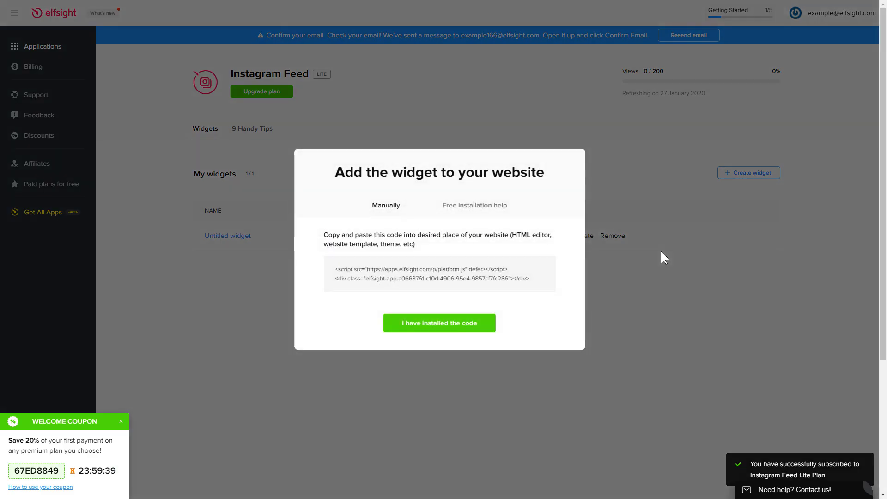
click(541, 285)
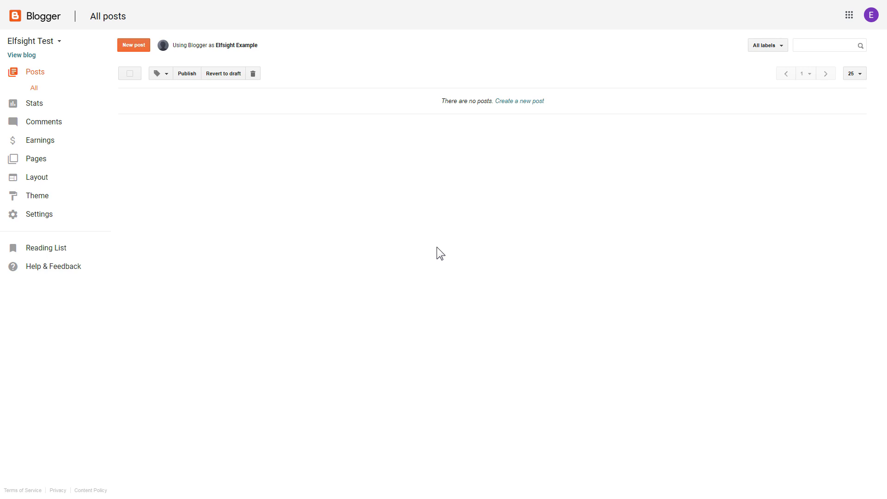
Paste the Elfsight code into the Homepage page's HTML view and update the page
click(72, 162)
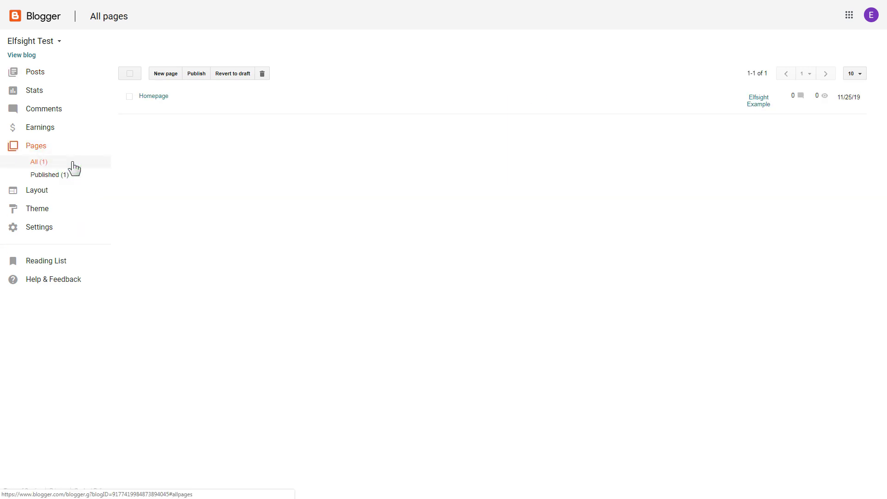
click(154, 97)
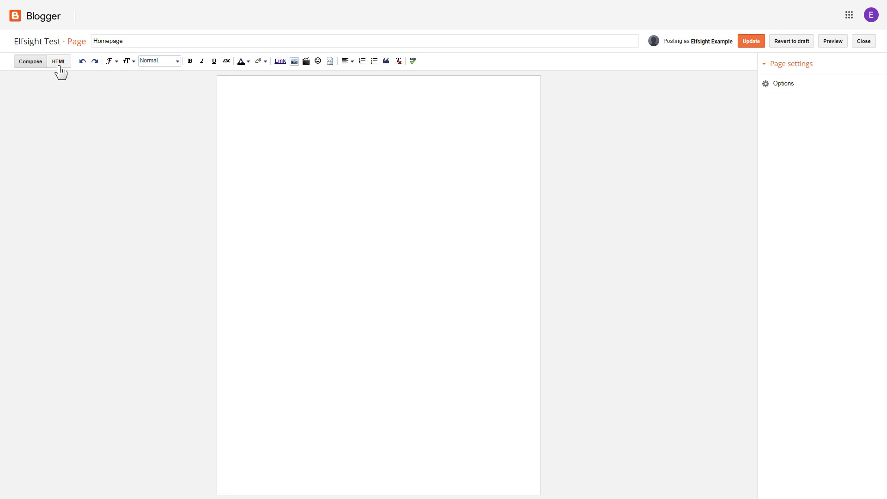
click(59, 62)
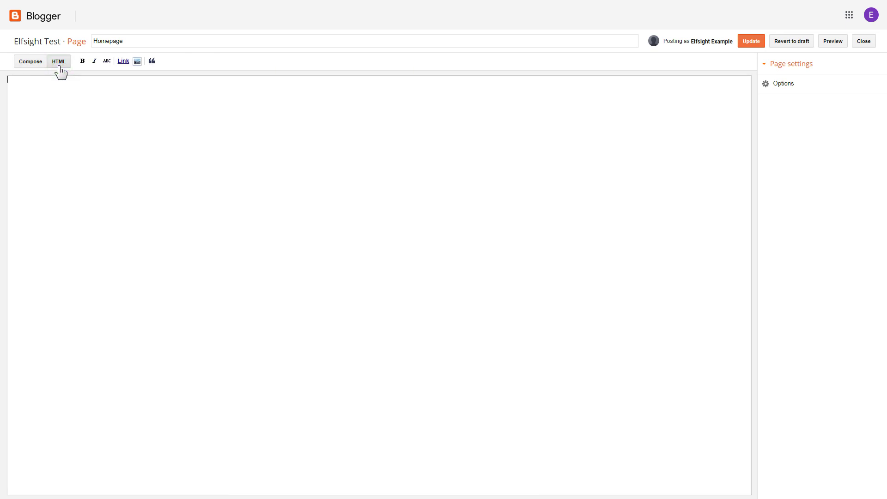
right_click(121, 101)
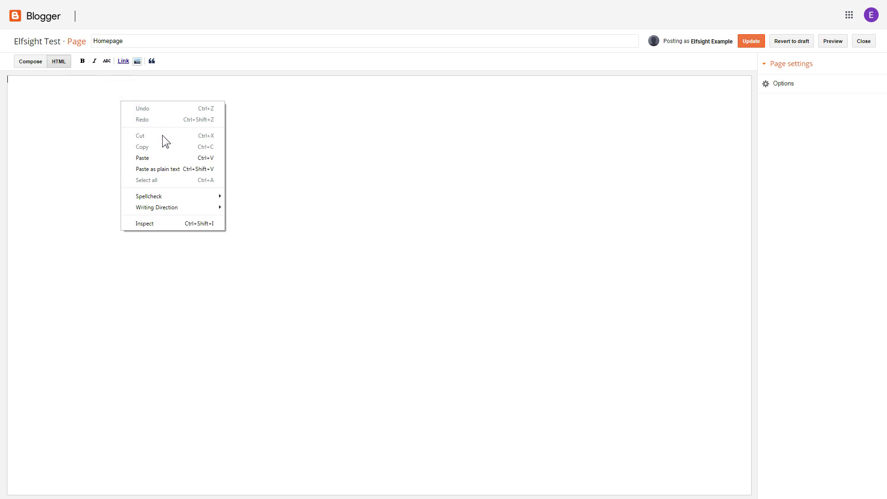
click(167, 158)
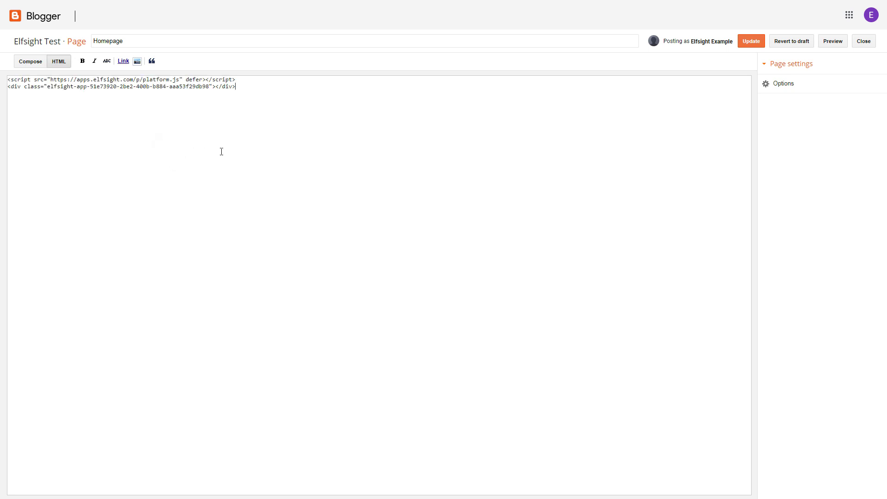
click(751, 41)
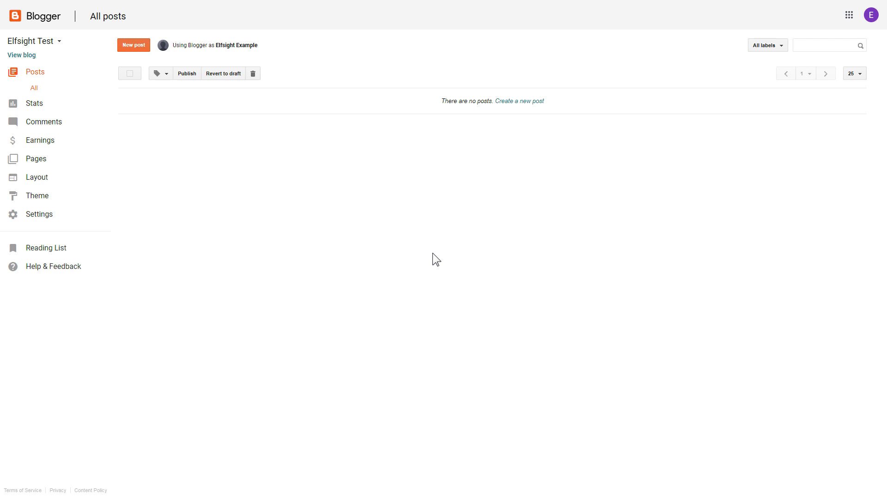
Choose Edit HTML from My Theme's options menu under Theme
click(76, 195)
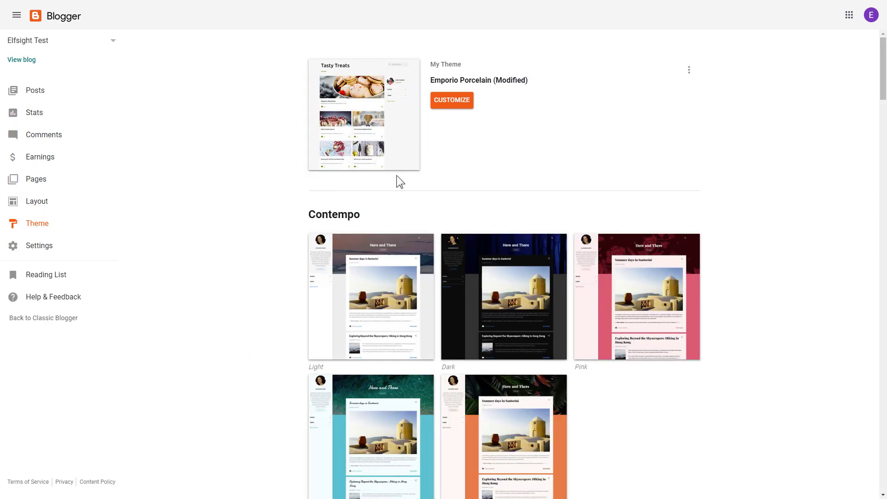
click(689, 70)
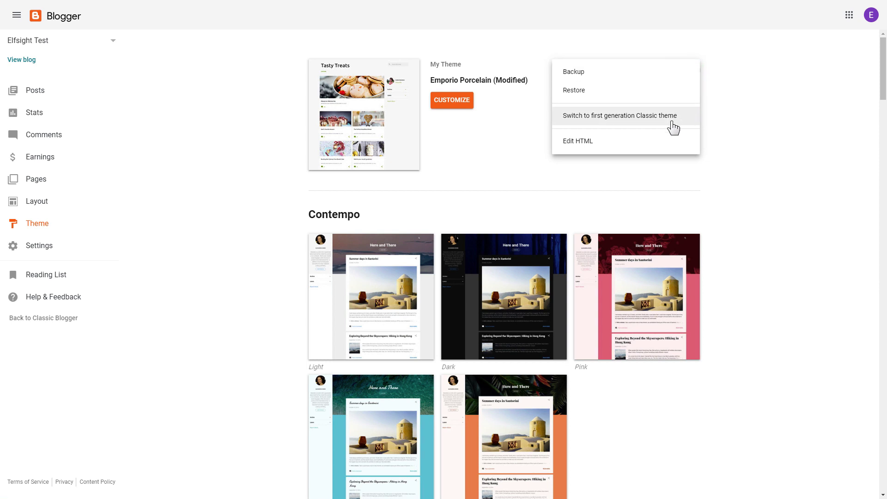
click(663, 146)
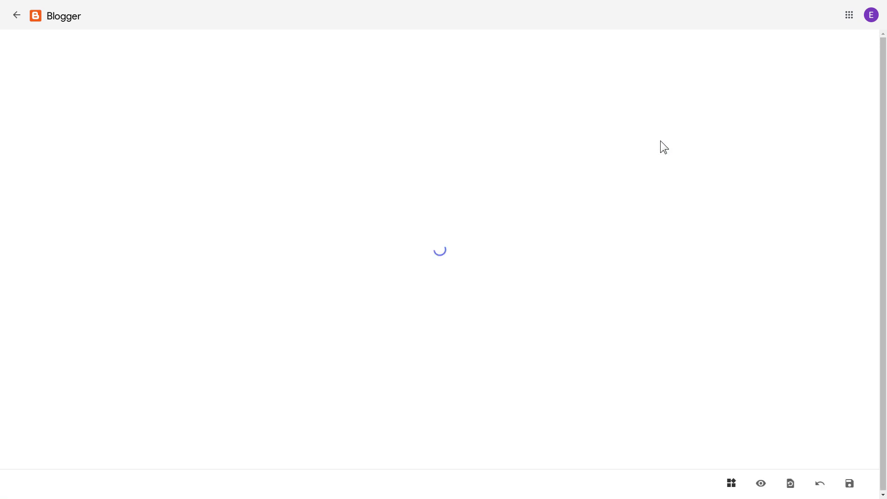
drag(875, 42, 878, 473)
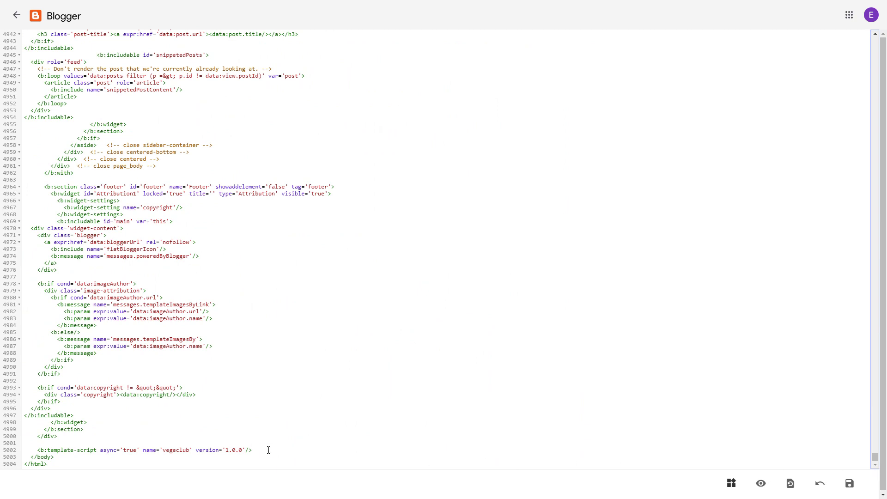
Paste the Elfsight embed code on a new line just above </body>
click(269, 450)
key(Return)
key(Return)
key(Return)
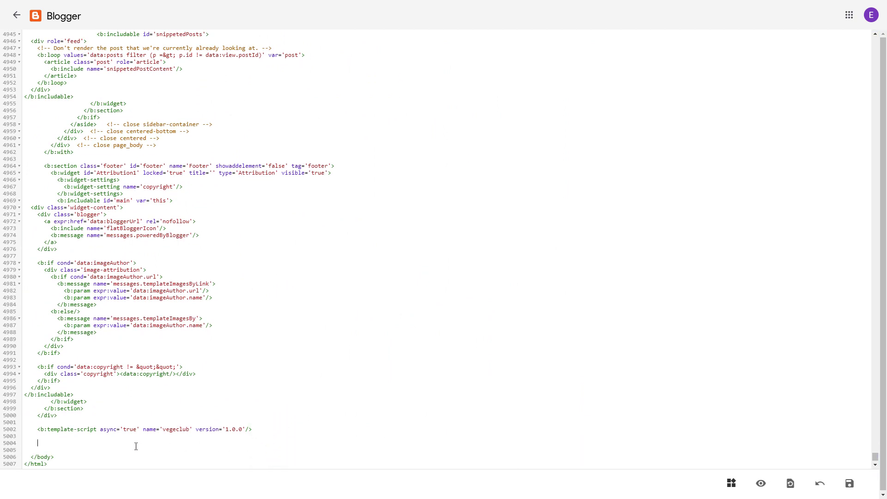
right_click(136, 445)
click(192, 374)
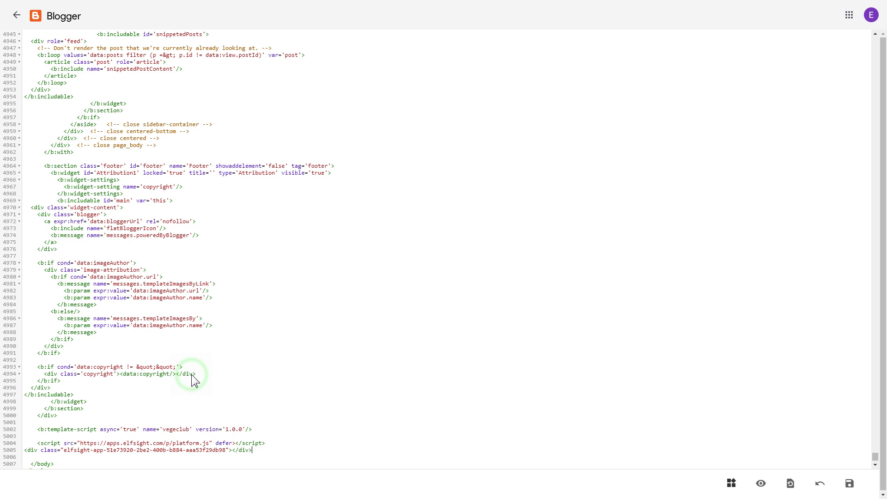
scroll(191, 374, down, 1)
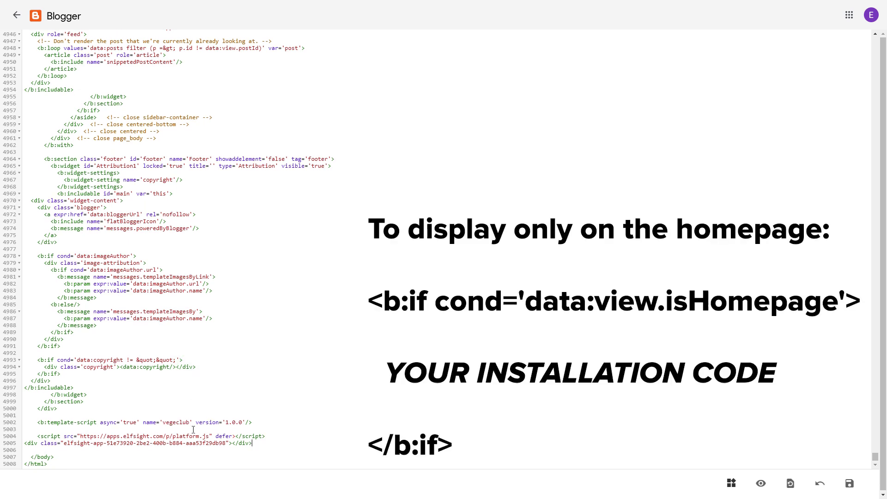
Wrap the code in a <b:if cond='data:view.isHomepage'> condition and save the theme
click(39, 436)
key(Return)
key(Return)
key(Up)
key(Up)
text(<)
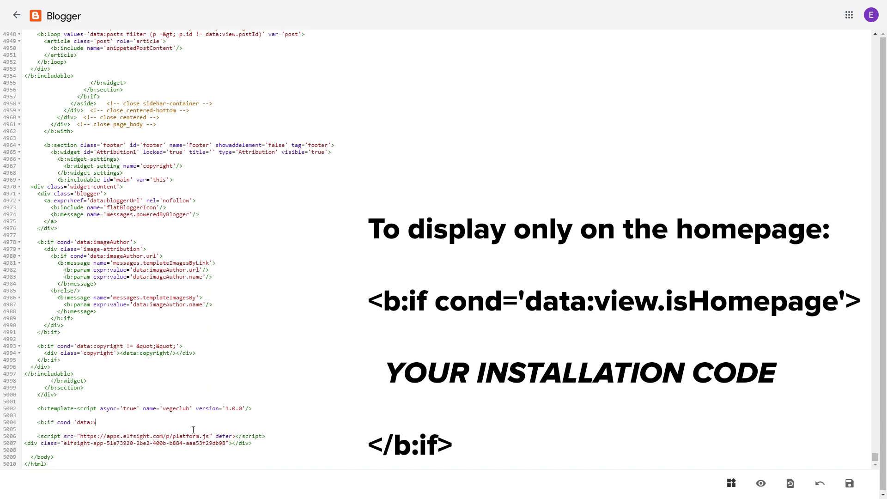
click(191, 450)
key(Return)
key(Return)
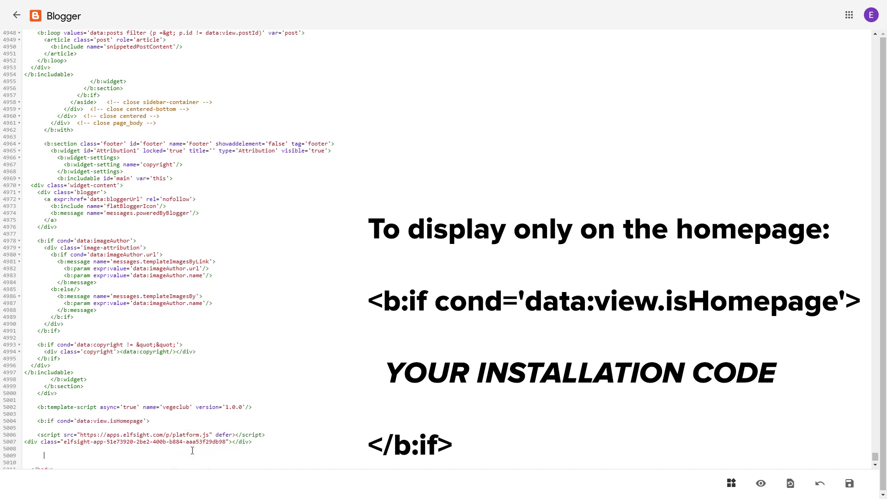
text(</b:if>)
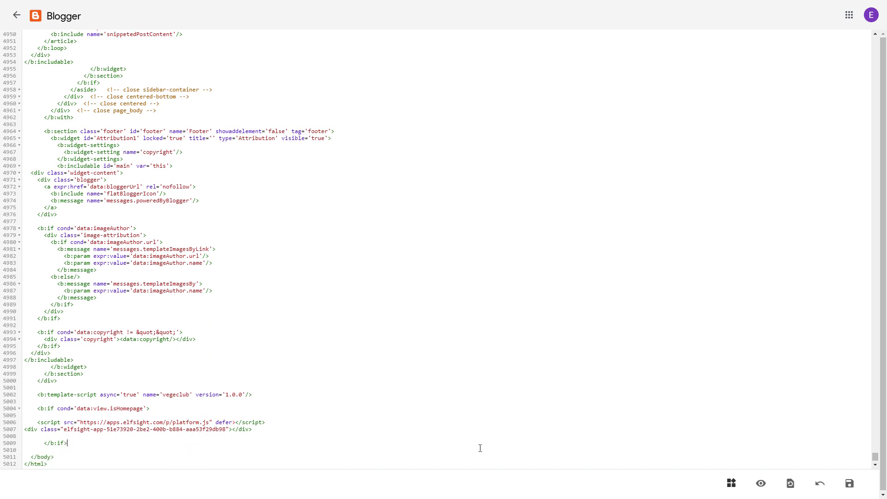
click(850, 483)
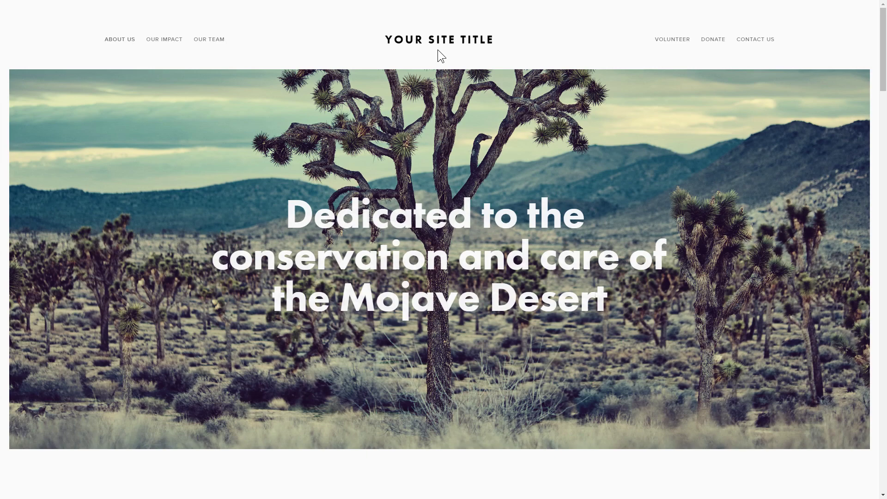
drag(883, 49, 883, 160)
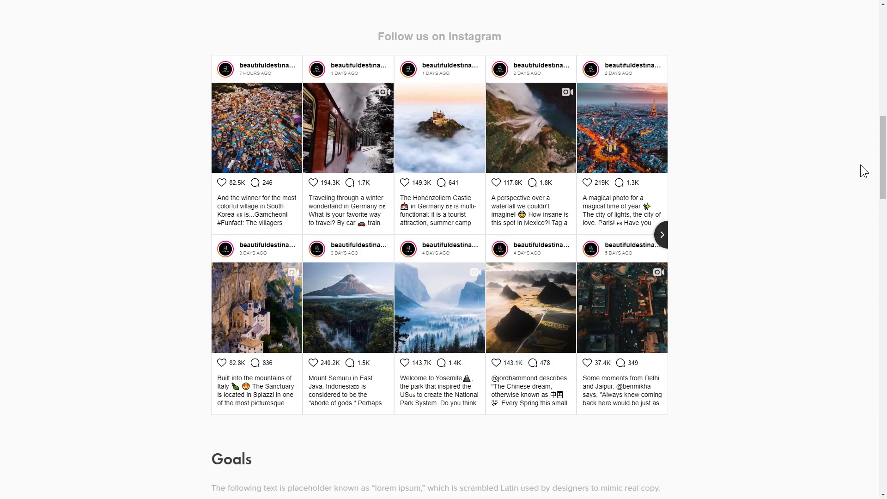
Move the 'Follow us on Instagram' slider forward twice, then drag it back
click(662, 235)
click(663, 236)
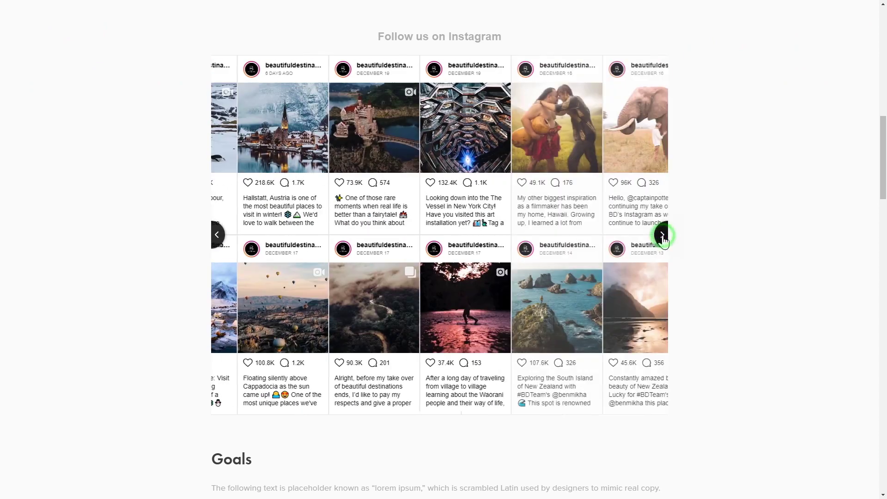
drag(544, 223, 758, 212)
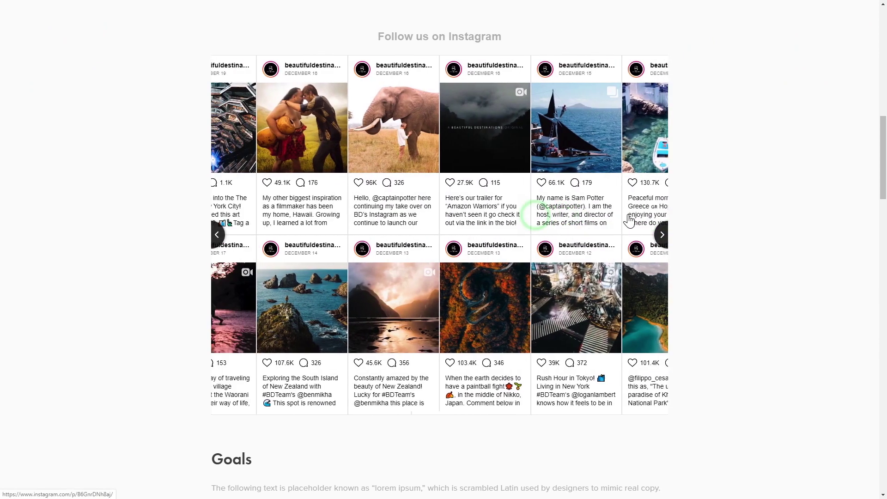